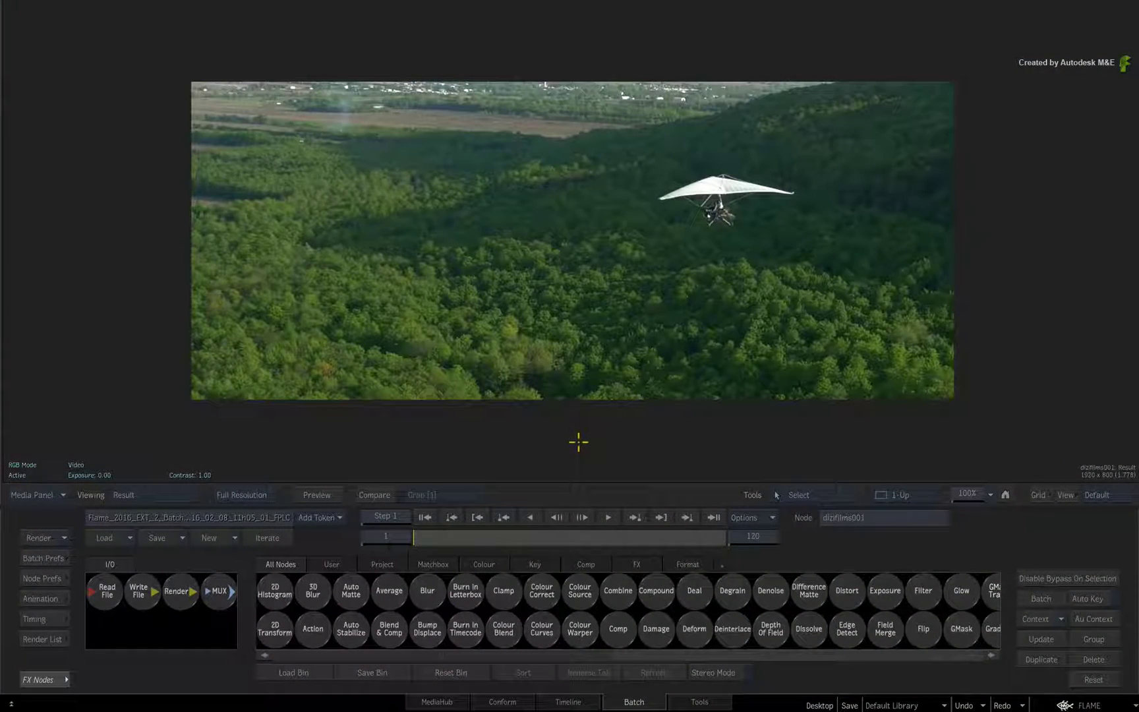
- Play and scrub through the dizifilms001 hang glider clip to review the shot
key(space)
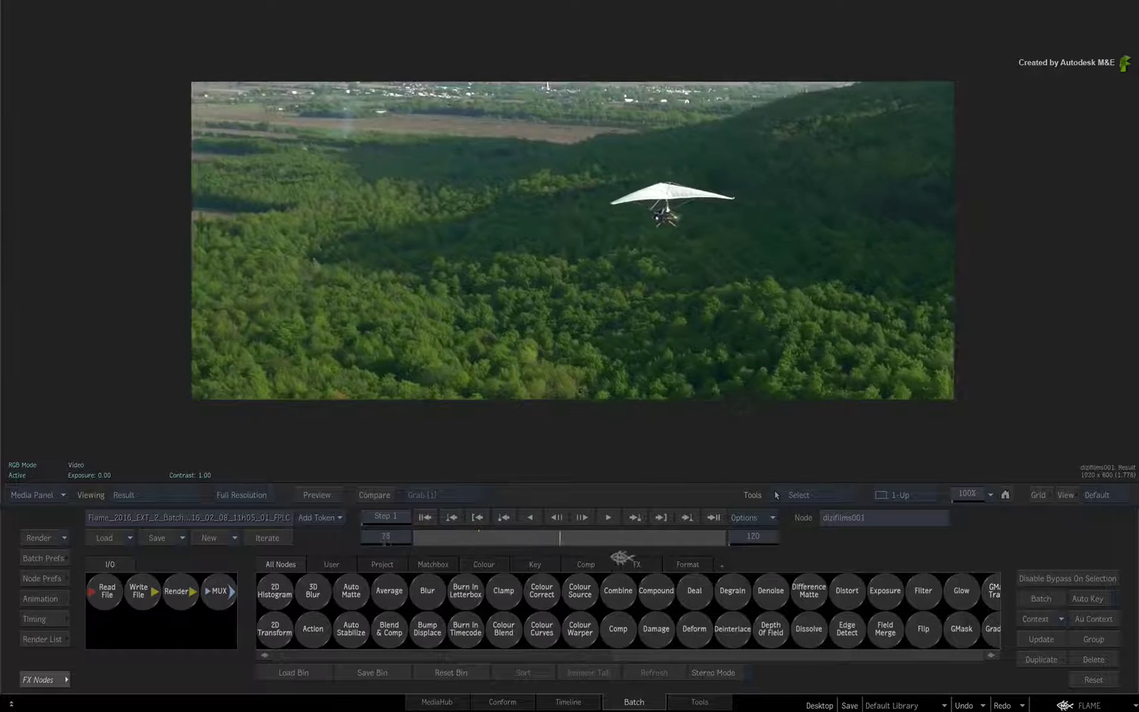
drag(422, 544, 427, 518)
click(425, 517)
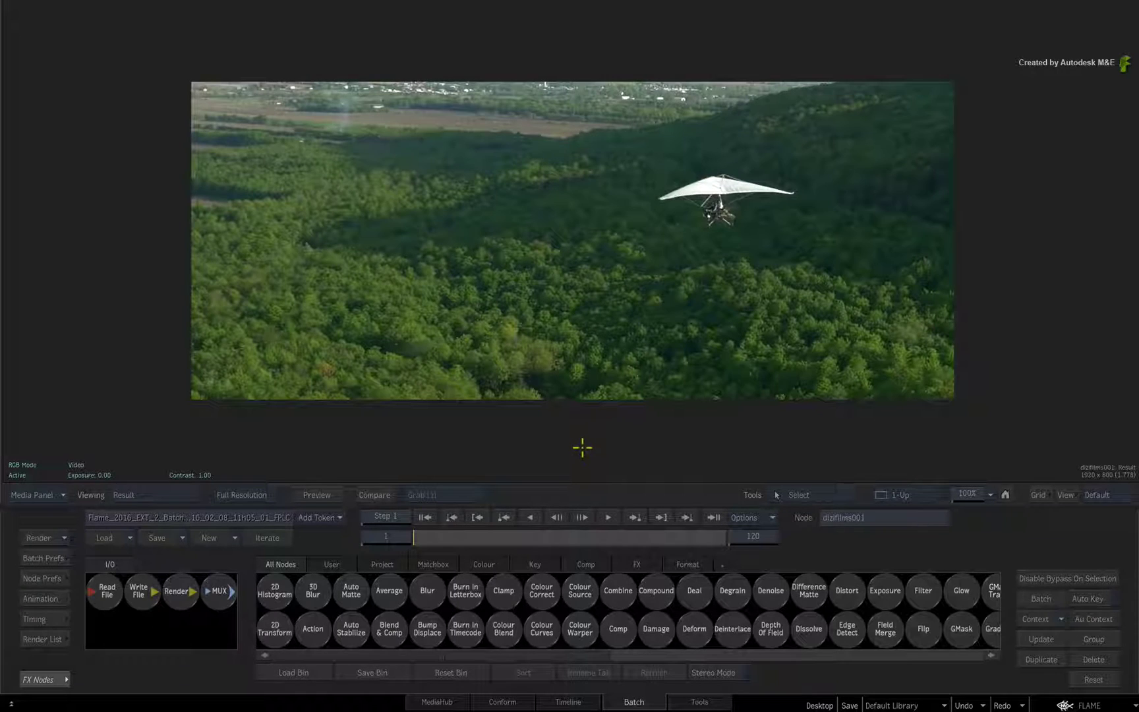
drag(416, 538, 366, 527)
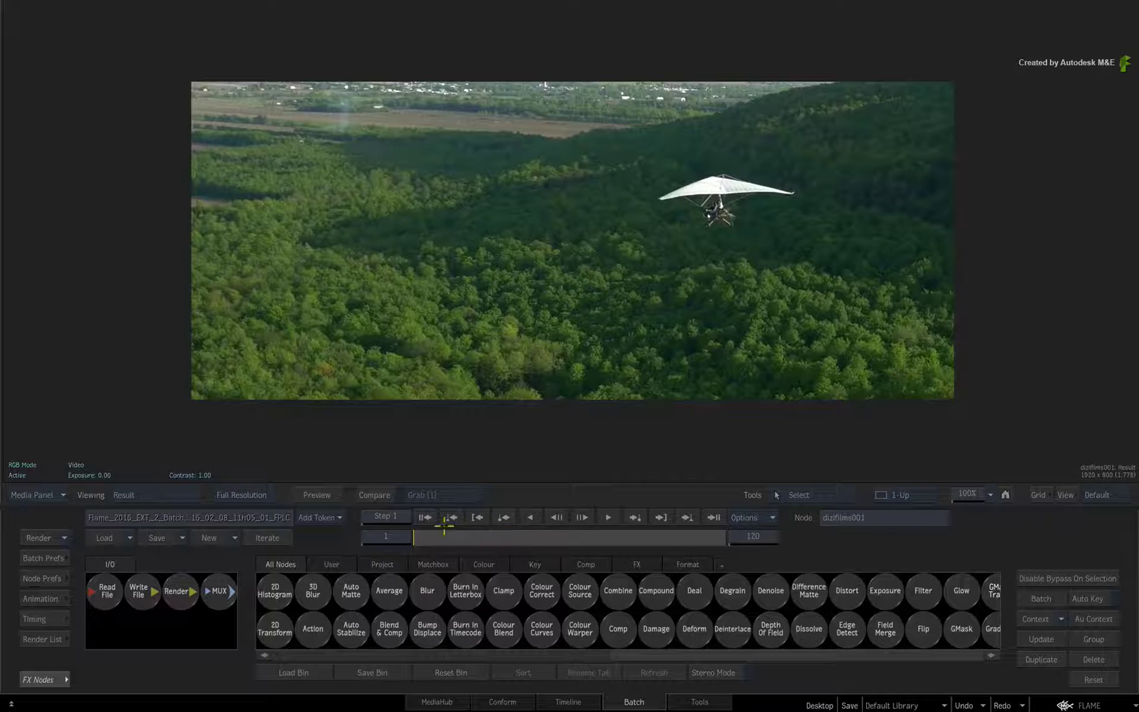
key(space)
- Add an Action node to the batch schematic and connect the dizifilms001 clip to it
click(312, 628)
click(539, 245)
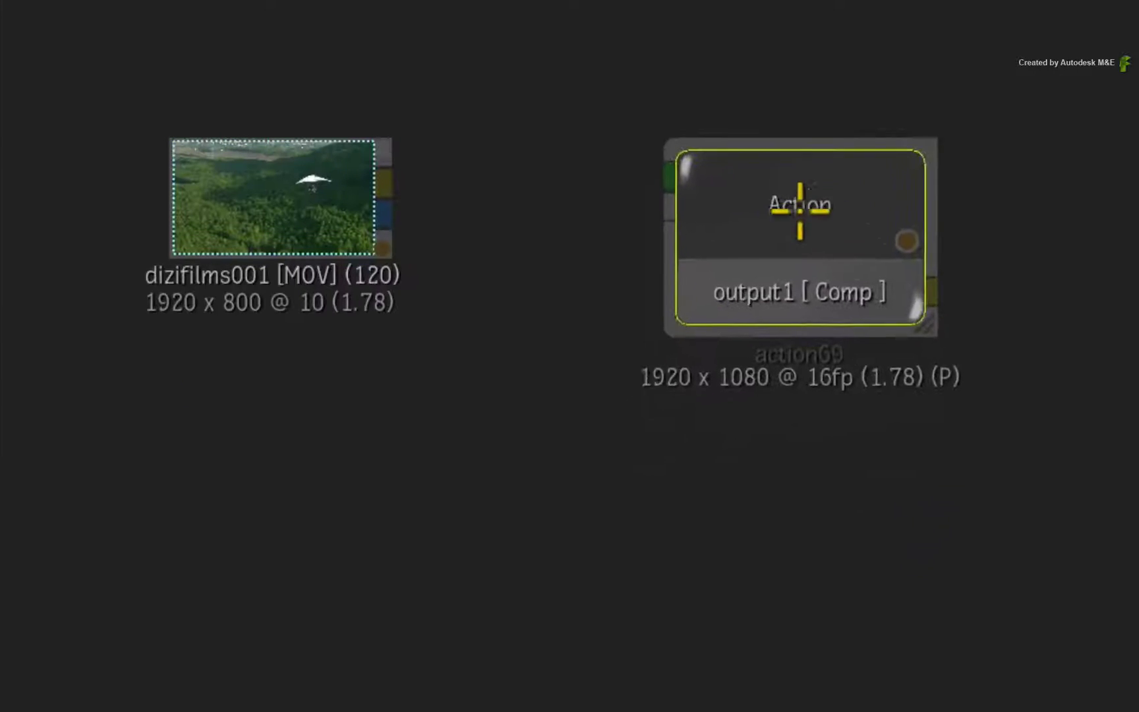
drag(395, 178, 651, 150)
drag(789, 173, 762, 176)
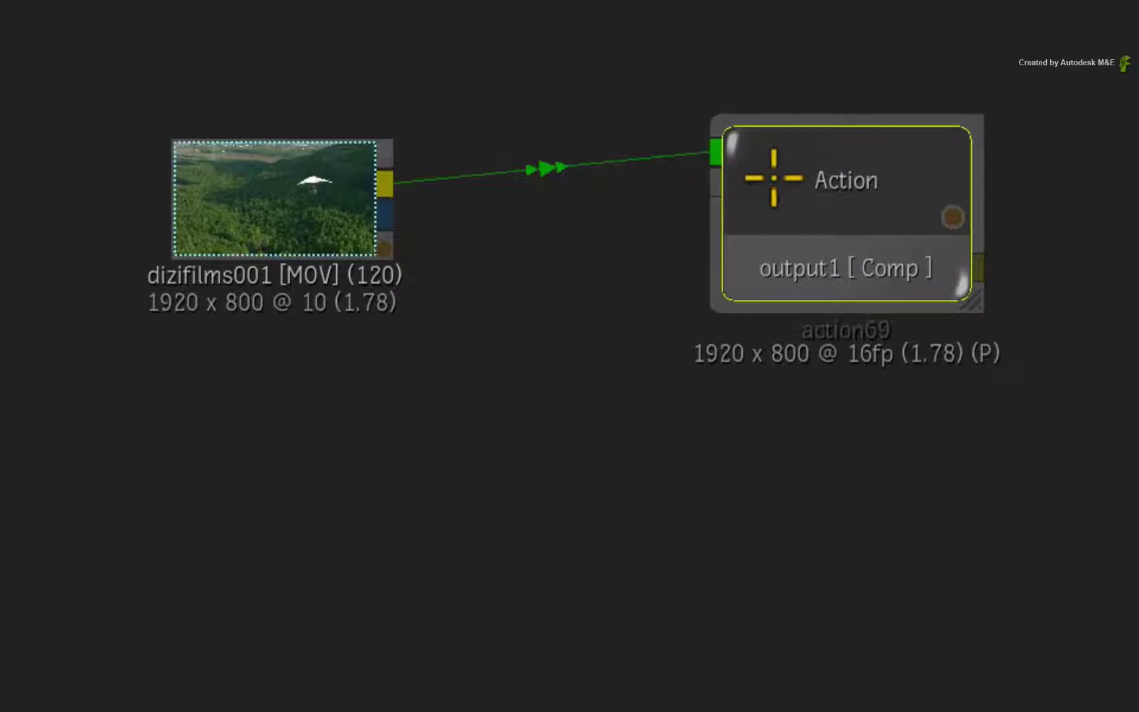
- Create a media1 input with Ctrl+N, link dizifilms001 into it, and open the Action editor
key(ctrl+n)
drag(621, 346, 530, 379)
drag(320, 228, 304, 188)
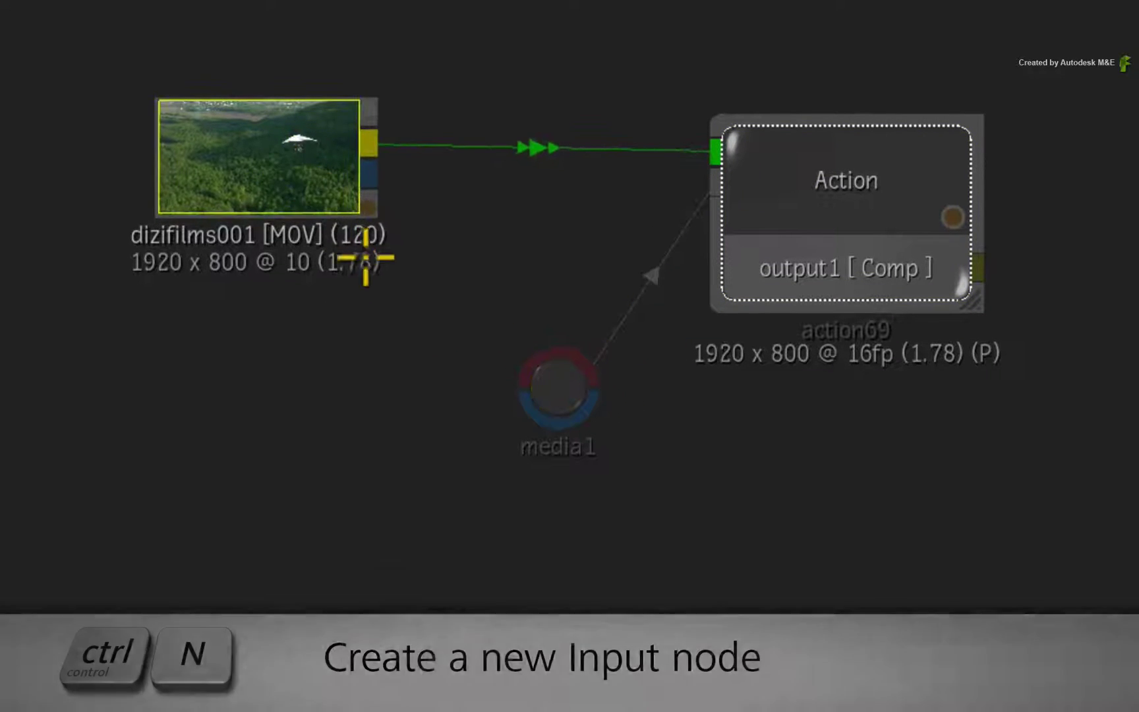
drag(369, 141, 551, 378)
click(551, 378)
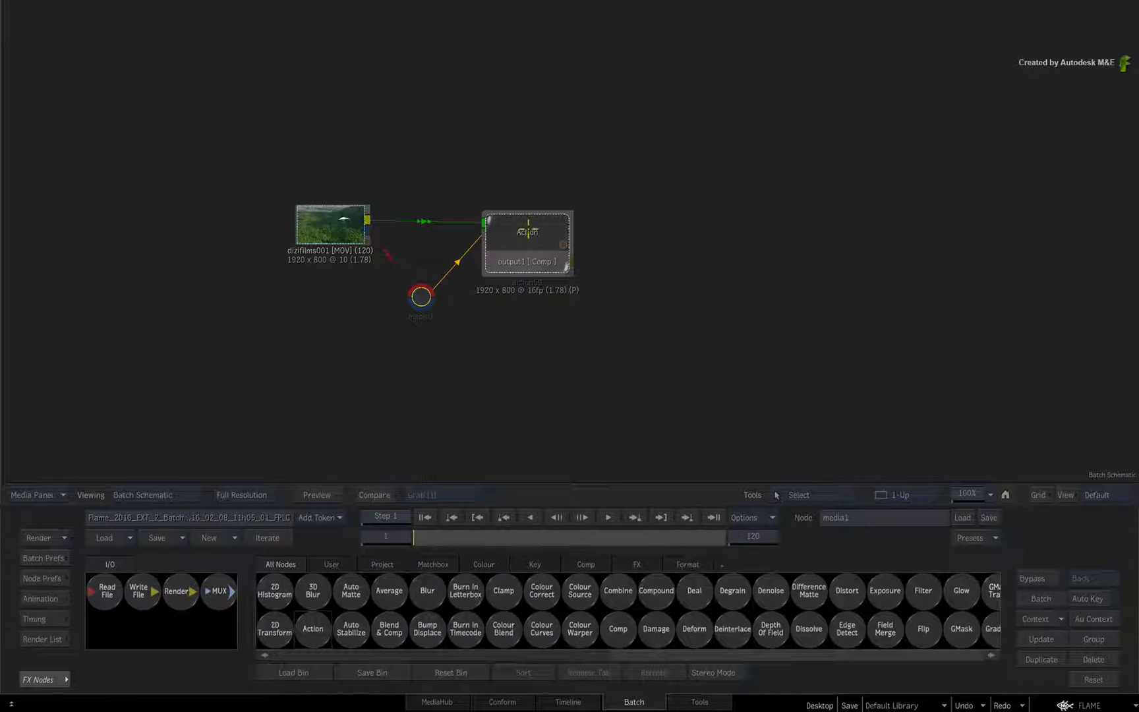
double_click(528, 229)
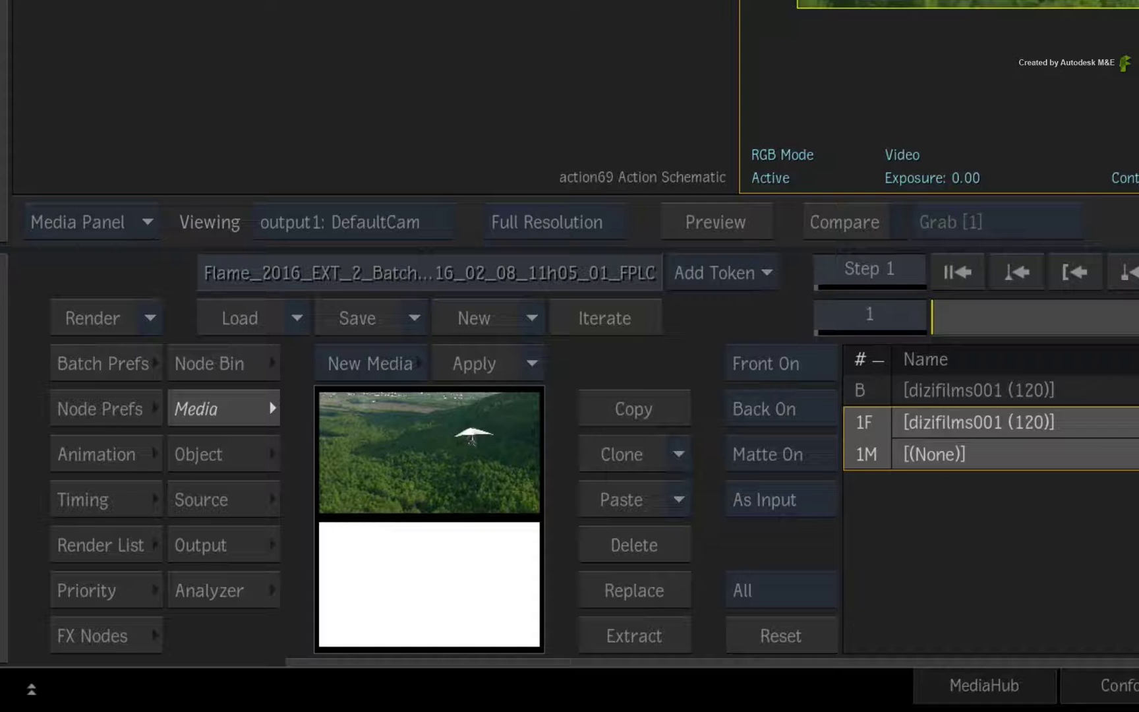
- Switch the Action background to Back Off, tidy axis1 and image1 upward, and open the Node Bin
drag(804, 408, 797, 448)
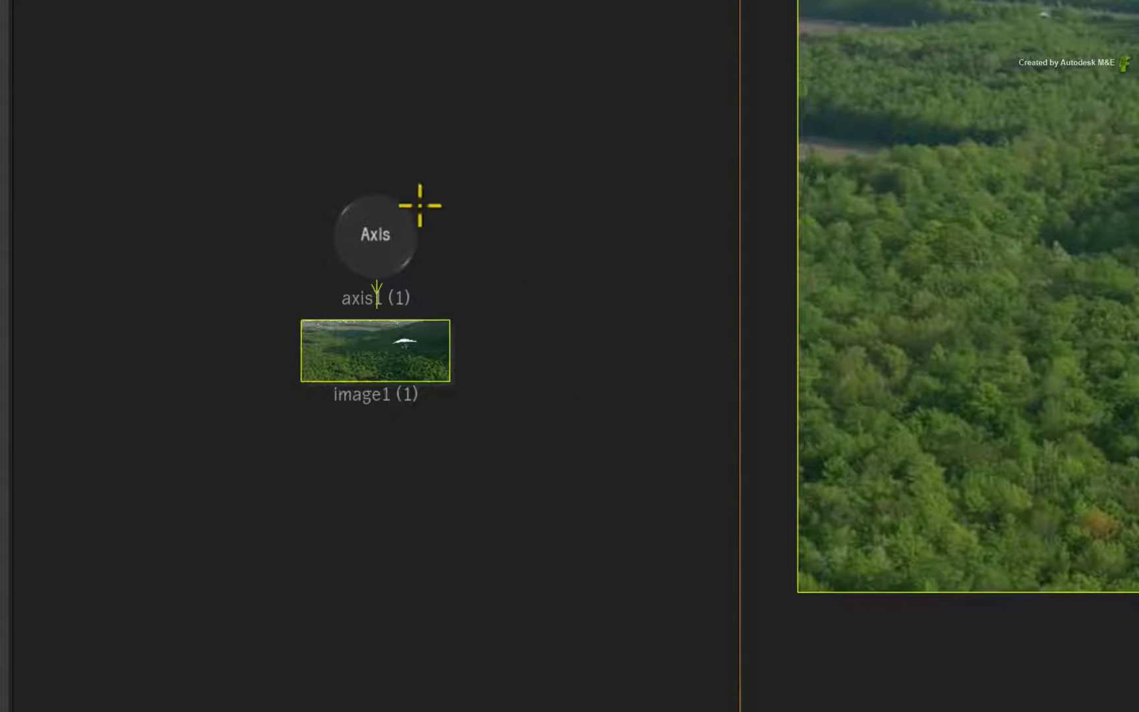
drag(369, 227, 455, 161)
click(111, 685)
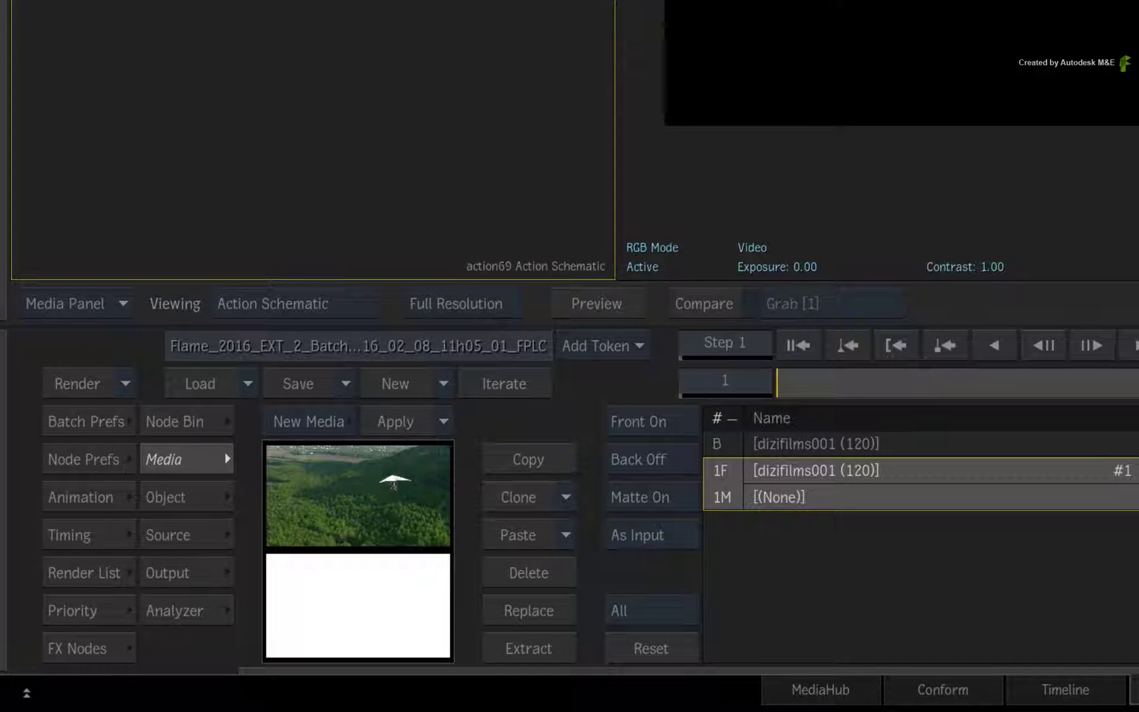
click(179, 422)
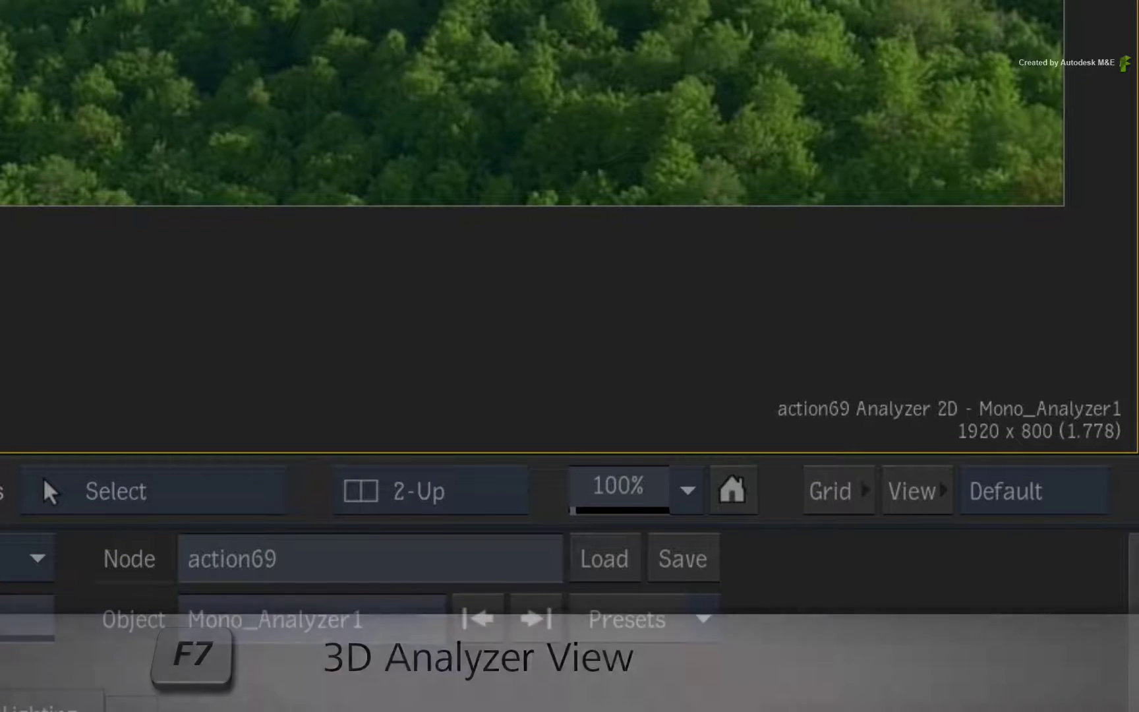
- In the 3D analyzer view, attach a new GMask to image1, creating gmask1 under axis2
key(F7)
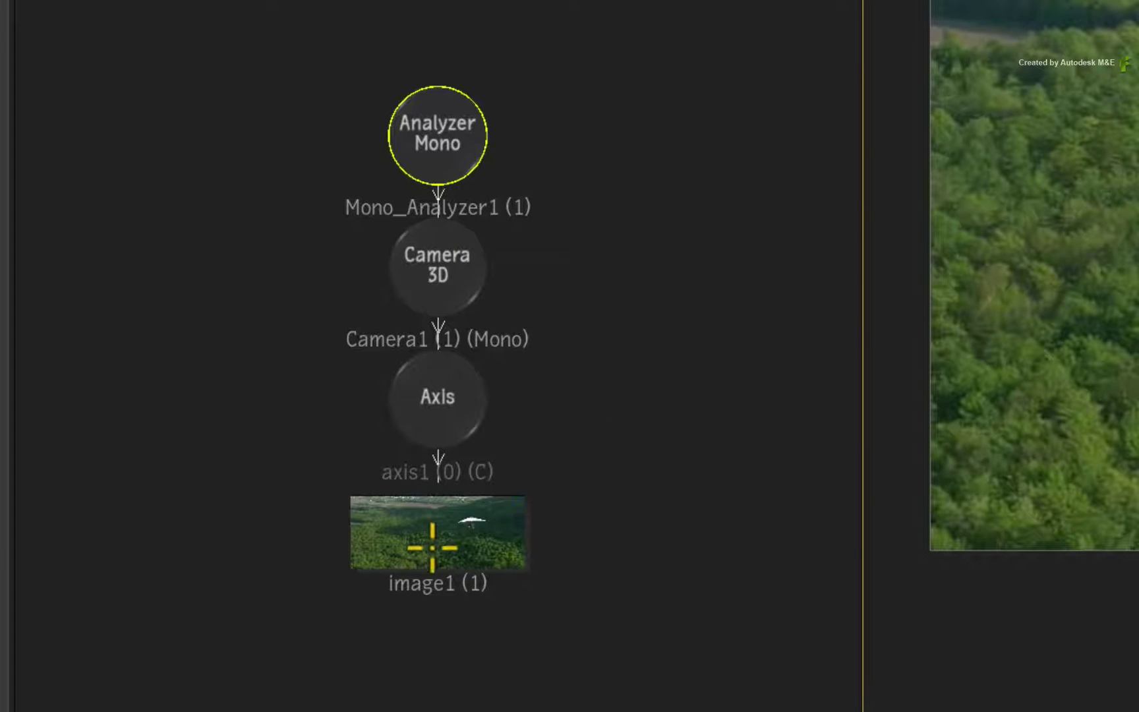
click(163, 397)
drag(249, 374, 236, 271)
drag(621, 218, 625, 160)
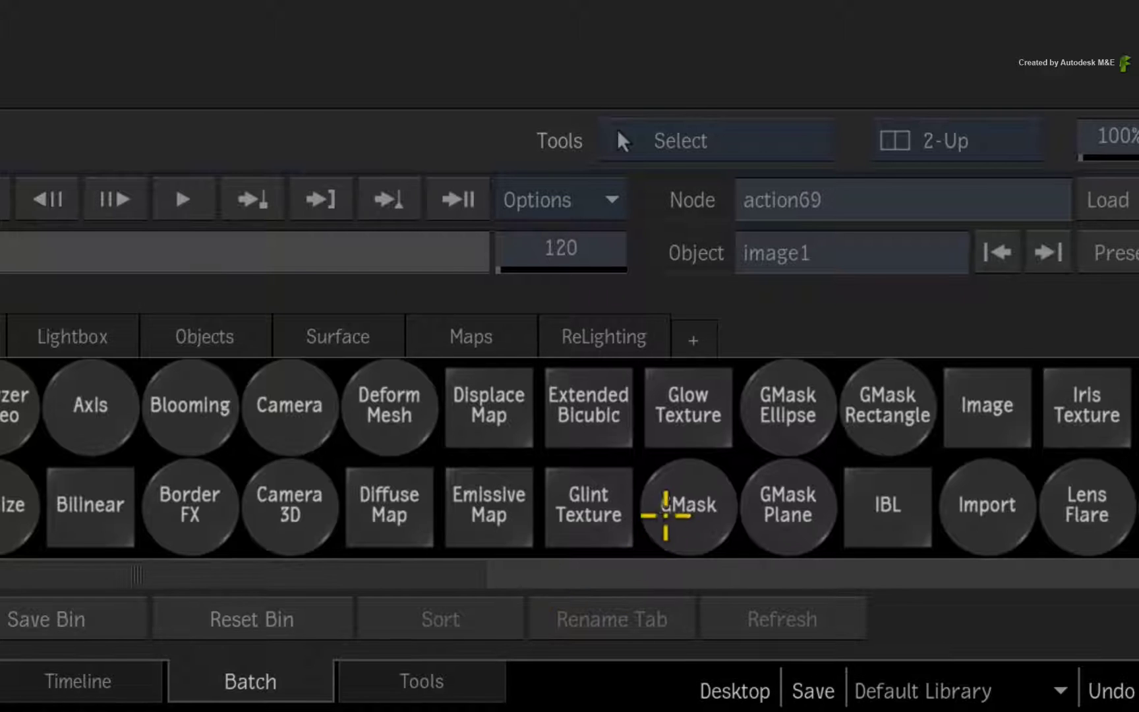
drag(801, 634, 802, 596)
drag(690, 405, 687, 210)
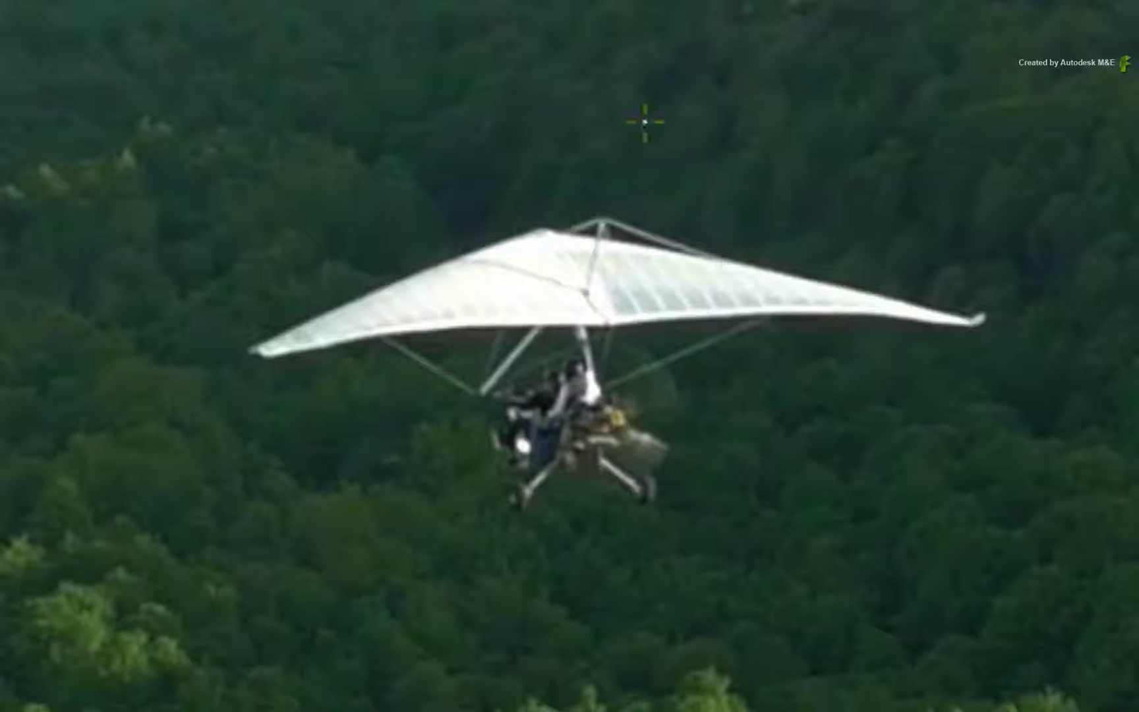
- Draw a closed ten-point gmask1 polygon around the hang glider and pilot, then reset zoom to 100%
click(539, 142)
click(1042, 300)
click(984, 390)
click(732, 404)
click(627, 538)
click(576, 524)
click(501, 556)
click(426, 428)
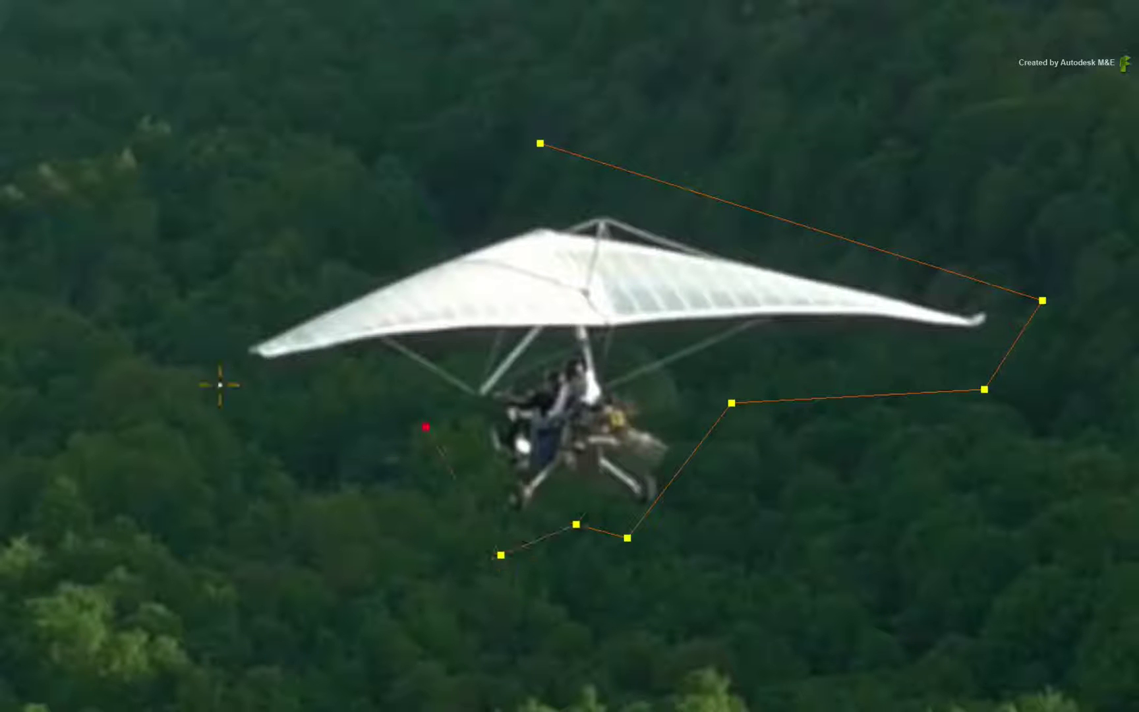
click(186, 388)
click(185, 318)
click(540, 143)
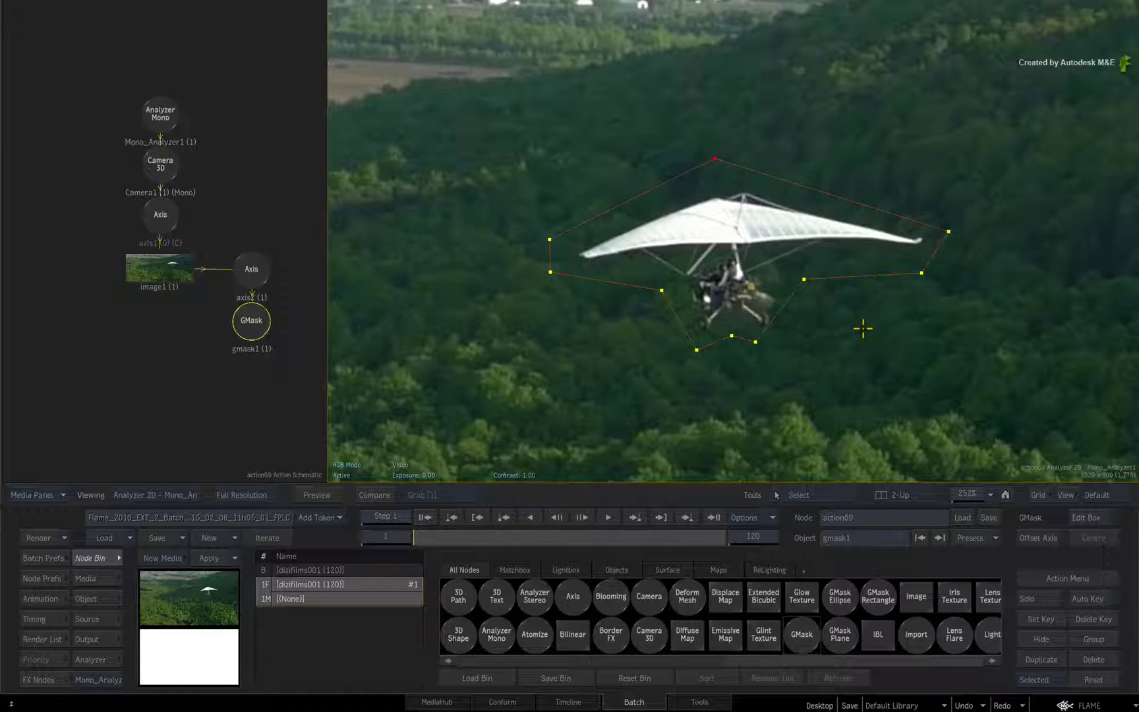
click(989, 493)
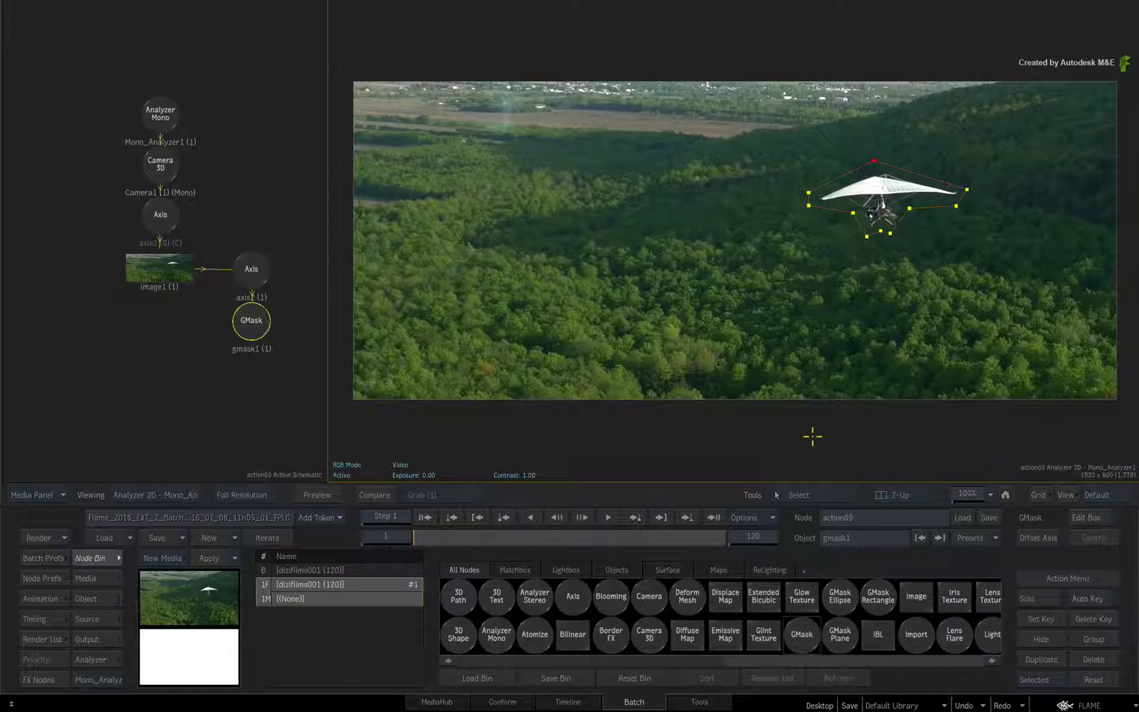
- Select axis2 and display its Object > Tracking settings
click(251, 270)
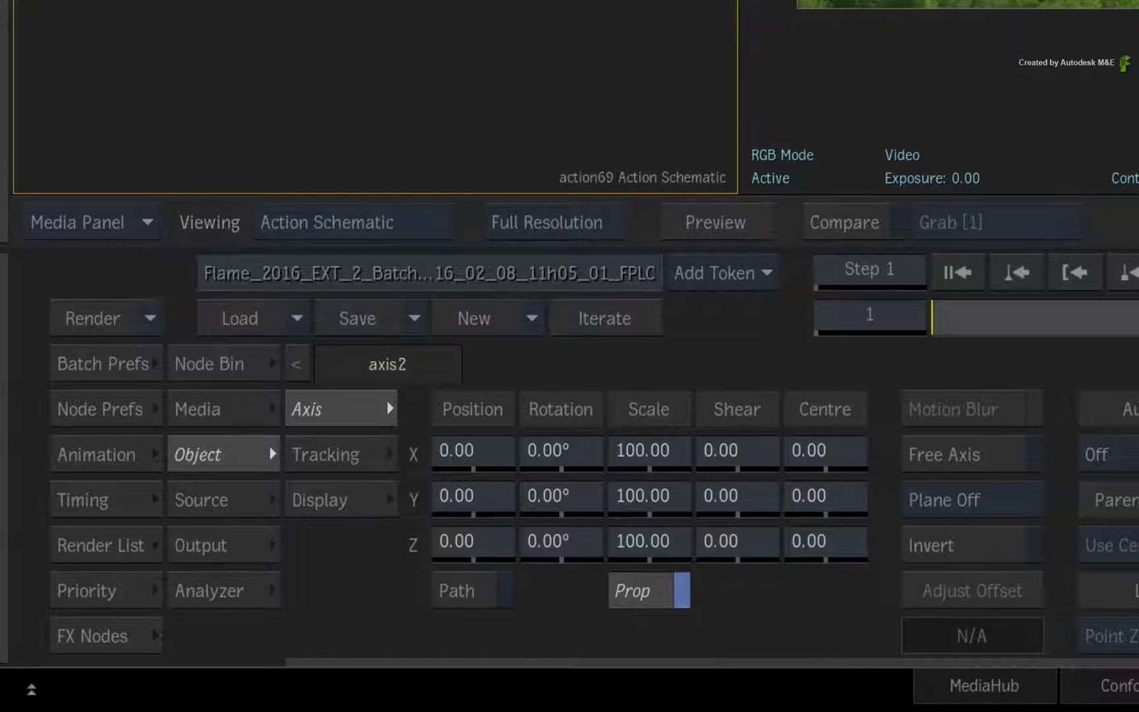
click(379, 455)
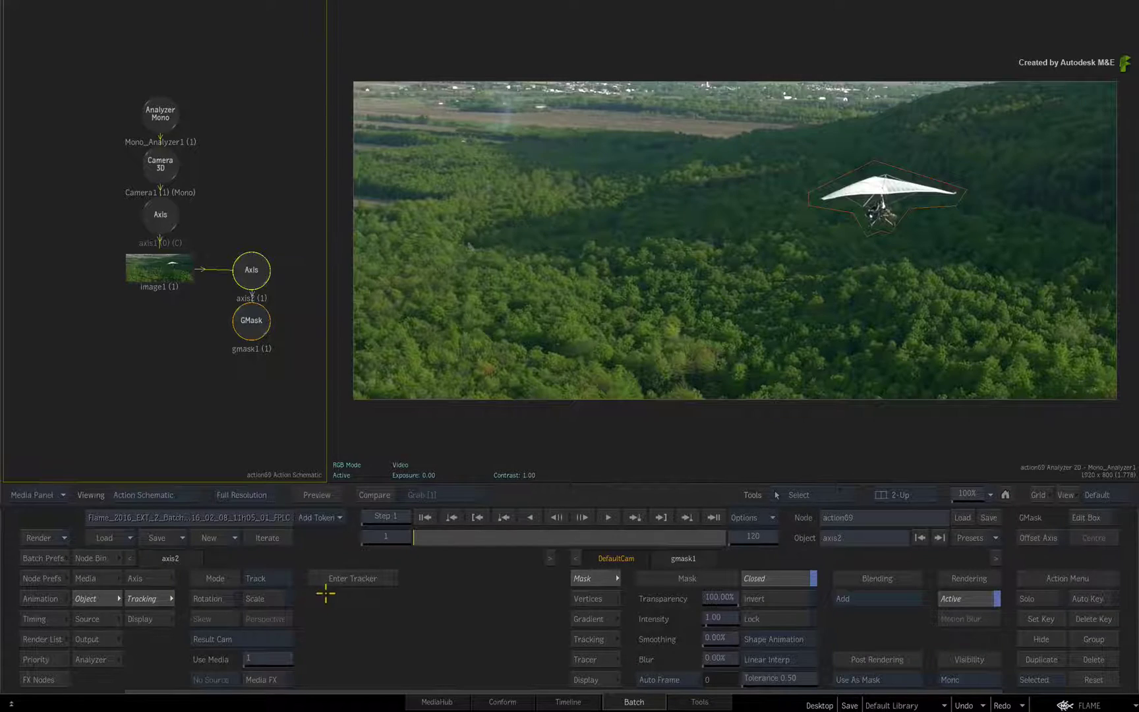
- Place the tracker on the hang glider, analyze all 120 frames, and return to Action
click(335, 578)
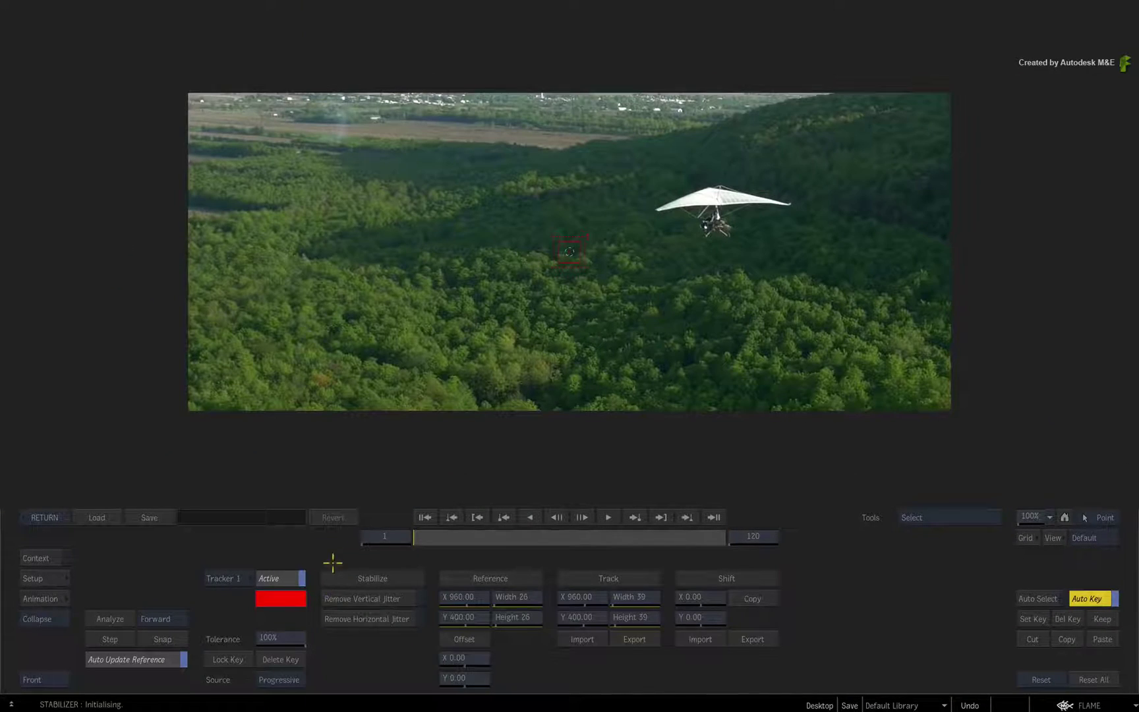
scroll(674, 292, up, 5)
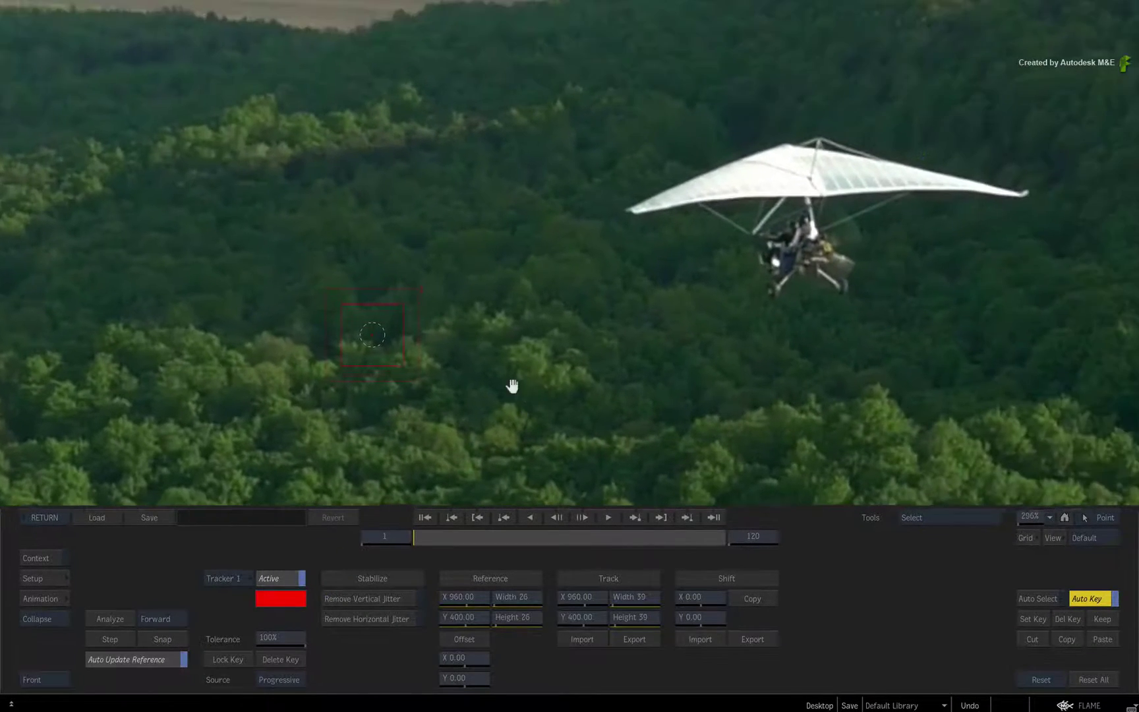
drag(361, 336, 790, 245)
scroll(732, 351, down, 5)
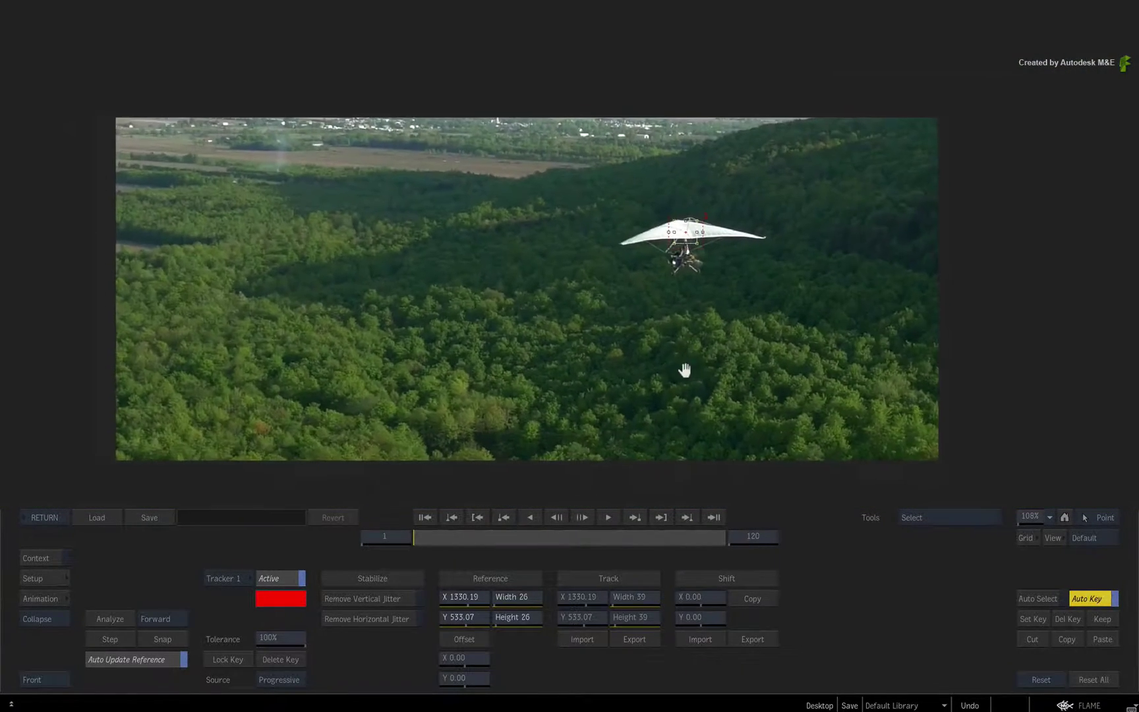
scroll(690, 360, up, 1)
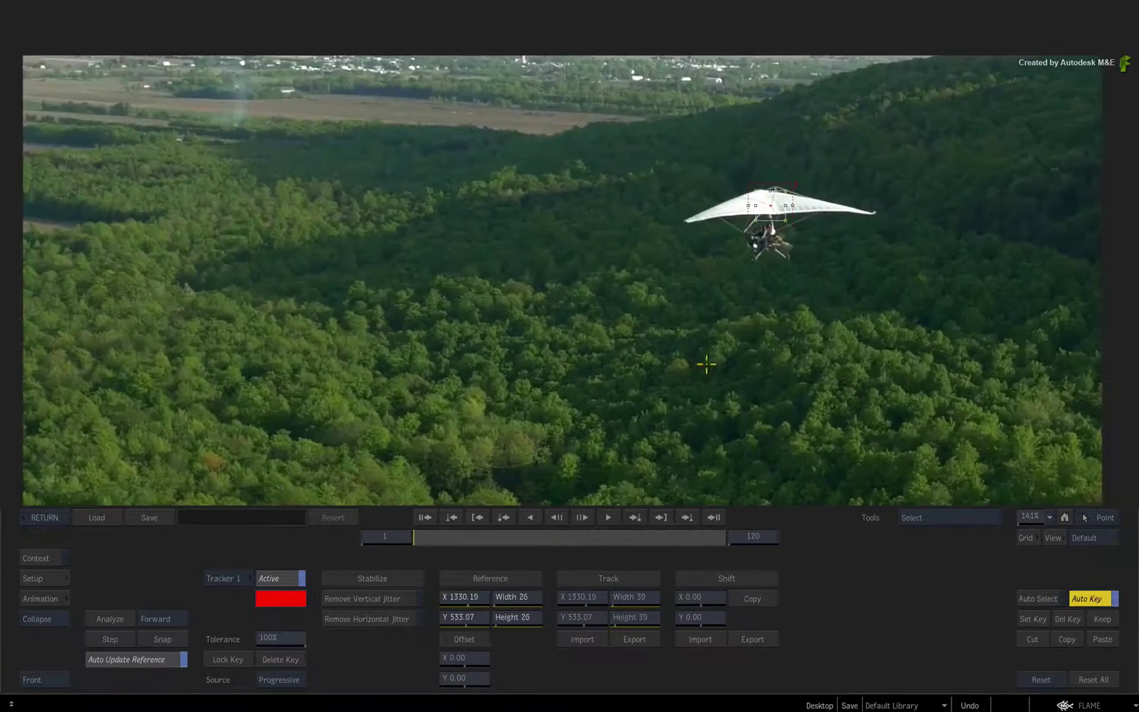
click(102, 619)
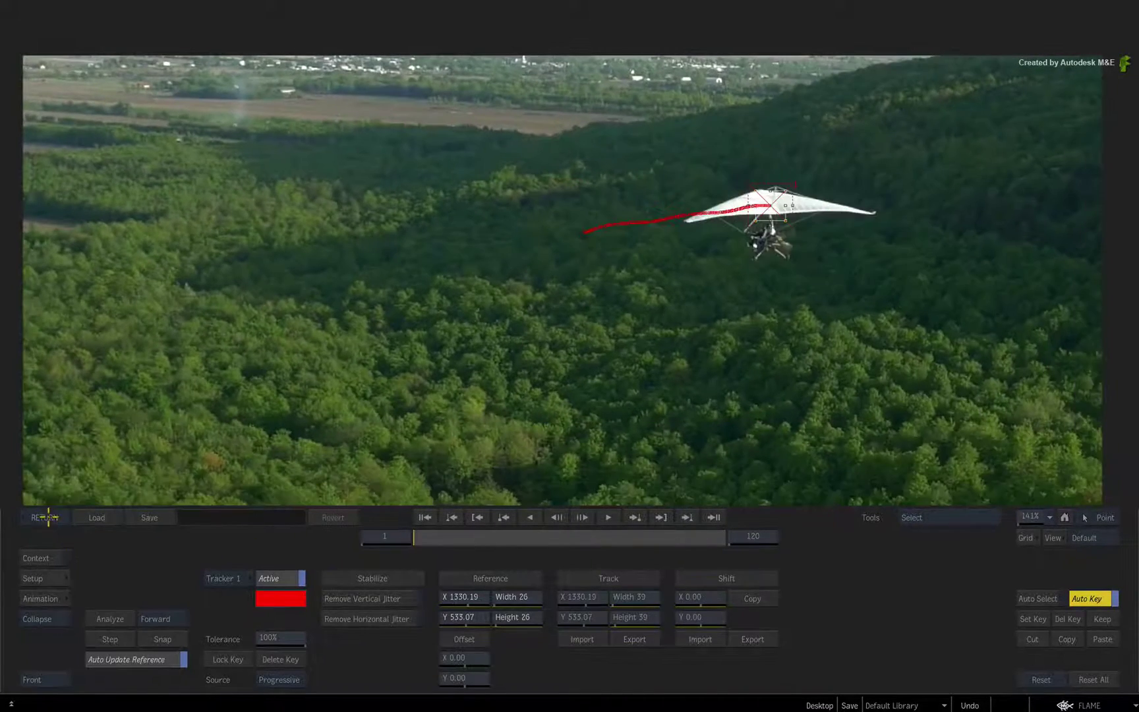
click(46, 519)
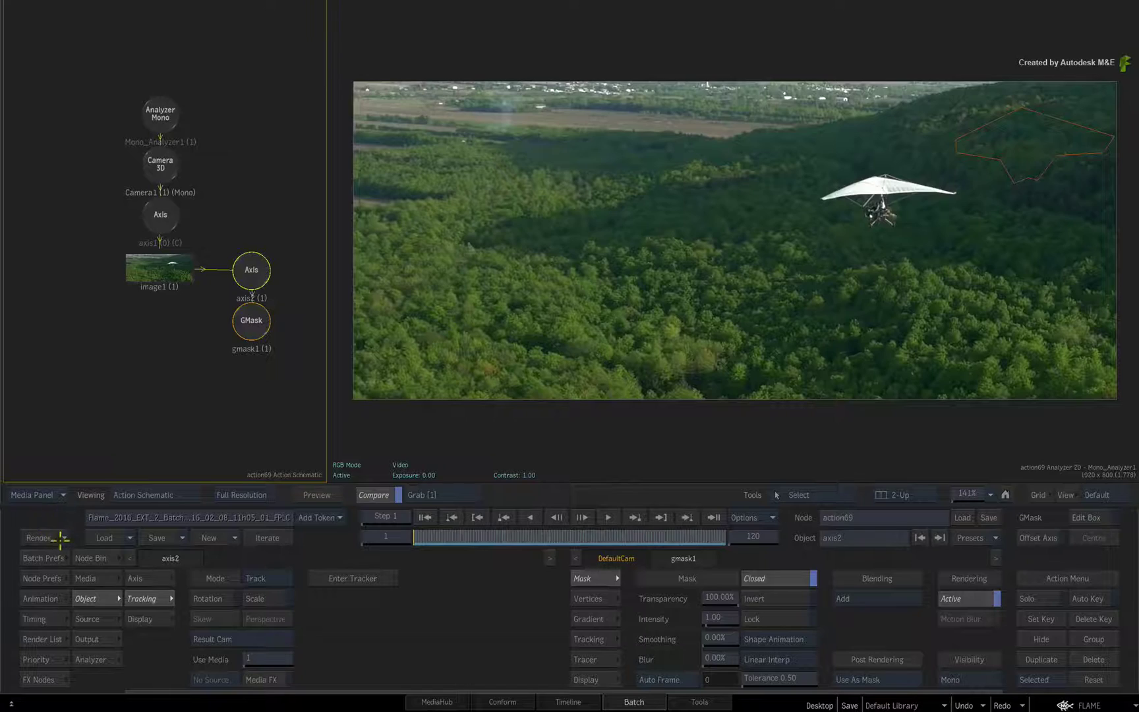
- Check the track, then use Adjust Offset so axis2's centre becomes 274.58, 133.57
drag(427, 539, 454, 539)
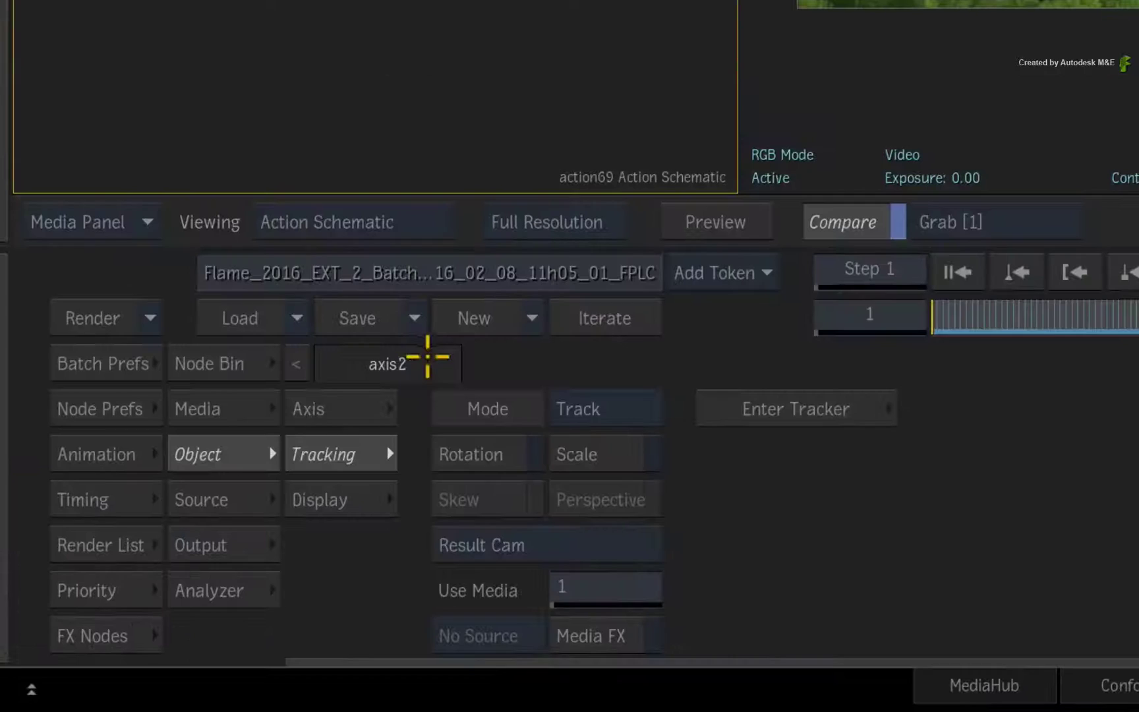
click(146, 578)
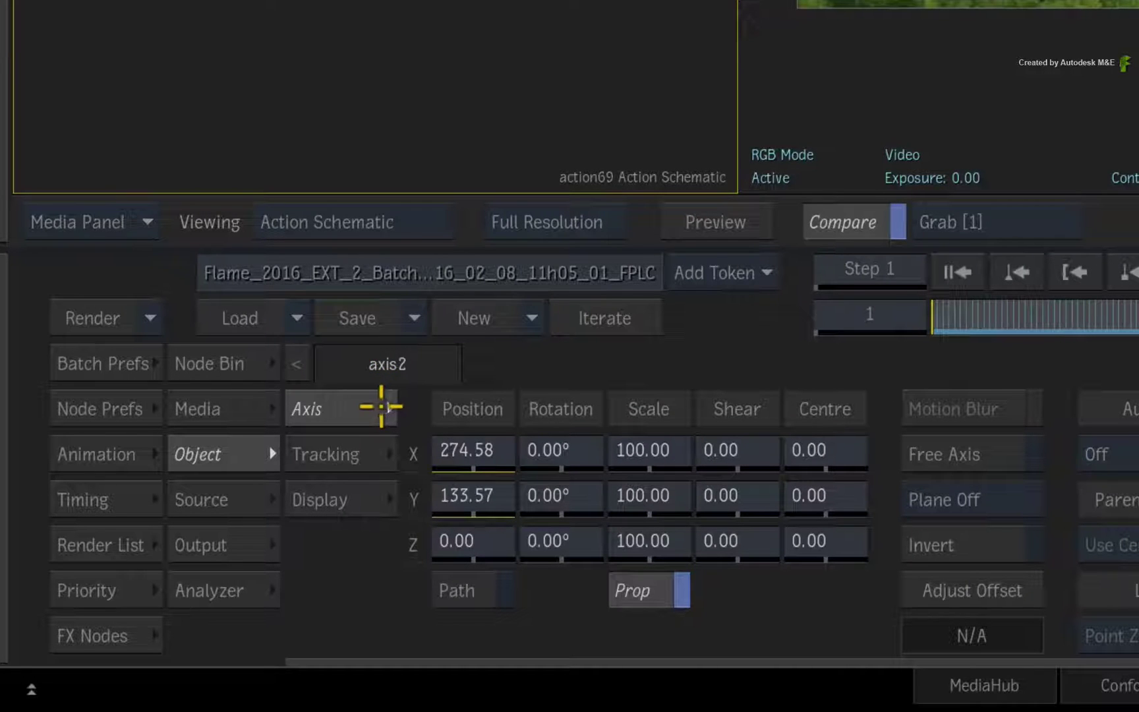
click(976, 587)
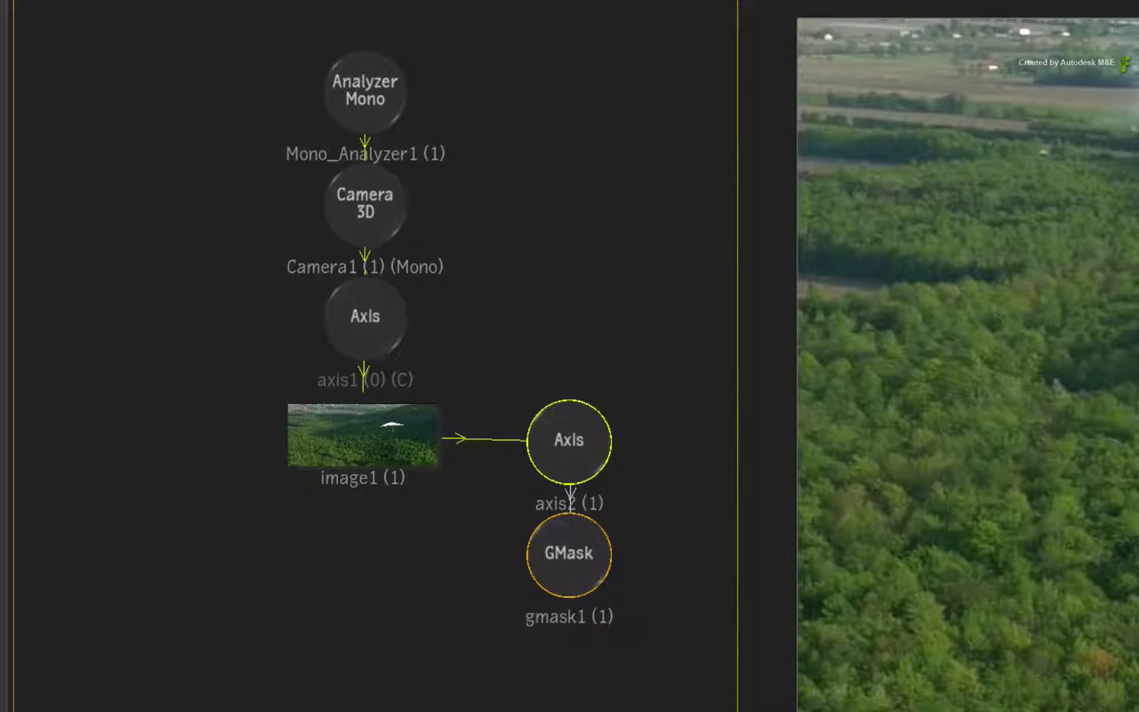
- Set Analyzer Mono's motion type to Free 3D Motion and its tracker size to 10
click(364, 83)
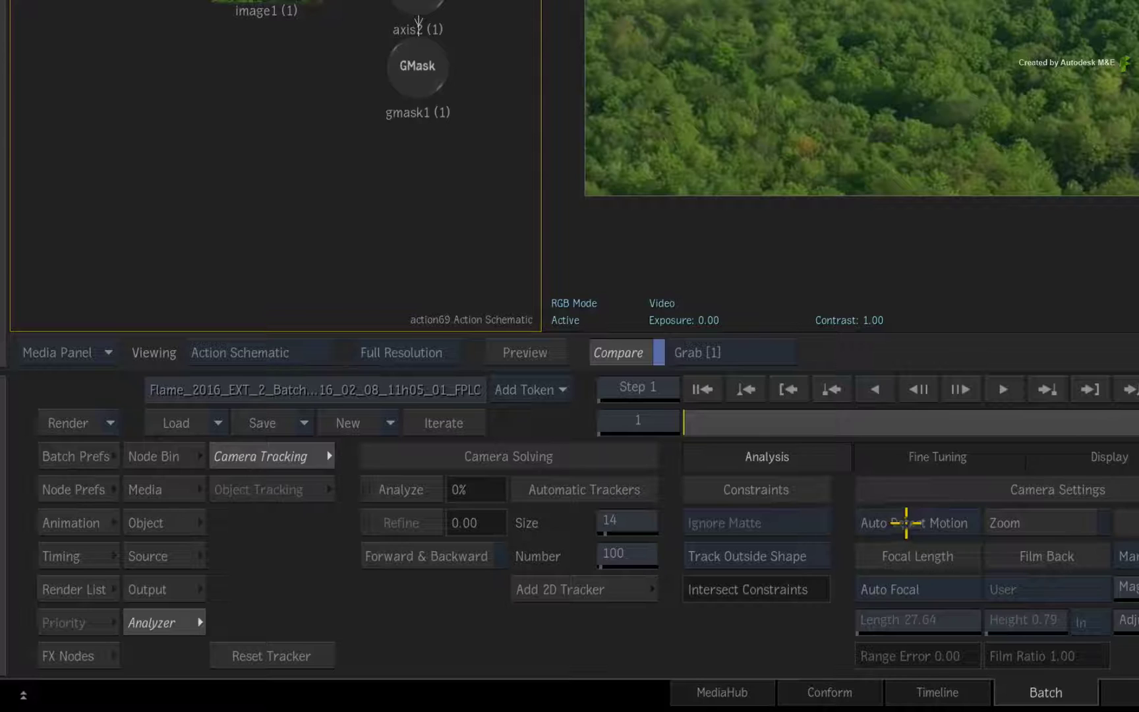
click(549, 597)
click(530, 578)
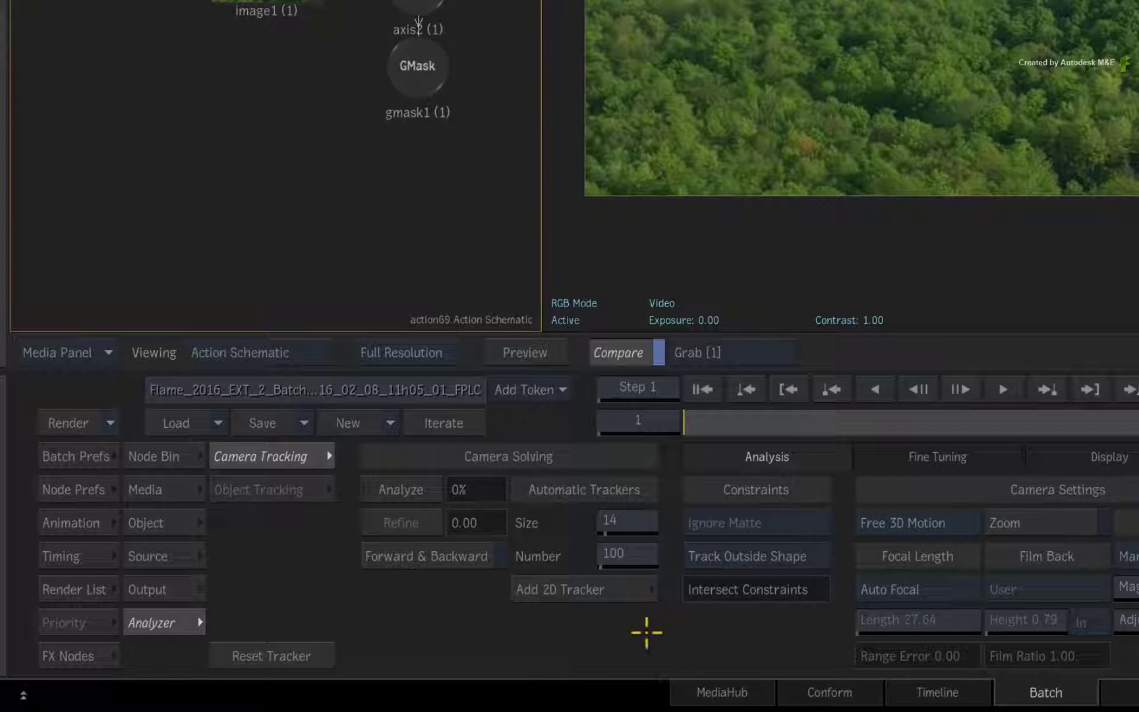
click(634, 515)
click(580, 453)
click(580, 475)
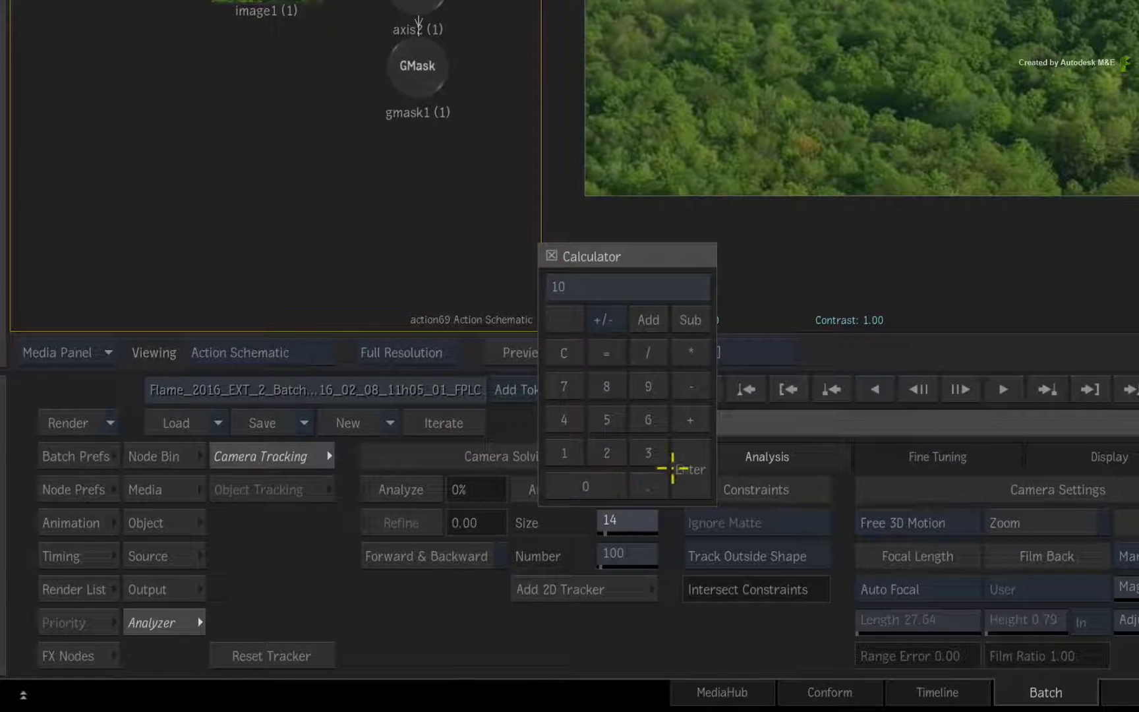
click(666, 466)
- Set the automatic tracker count to 200 and toggle the mask shape tracking option
click(620, 554)
click(605, 486)
click(598, 514)
click(598, 512)
click(674, 503)
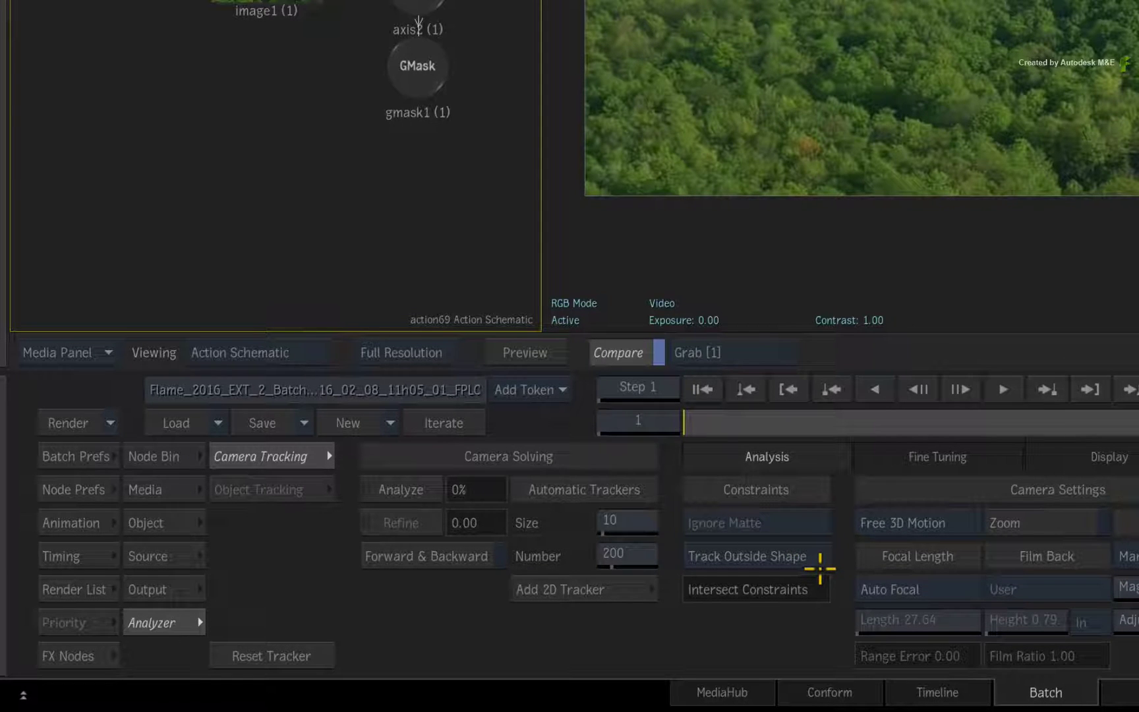
click(816, 553)
- With Track Outside Shape on, run the camera analysis and toggle the 3D point cloud view to inspect it
click(814, 552)
click(399, 489)
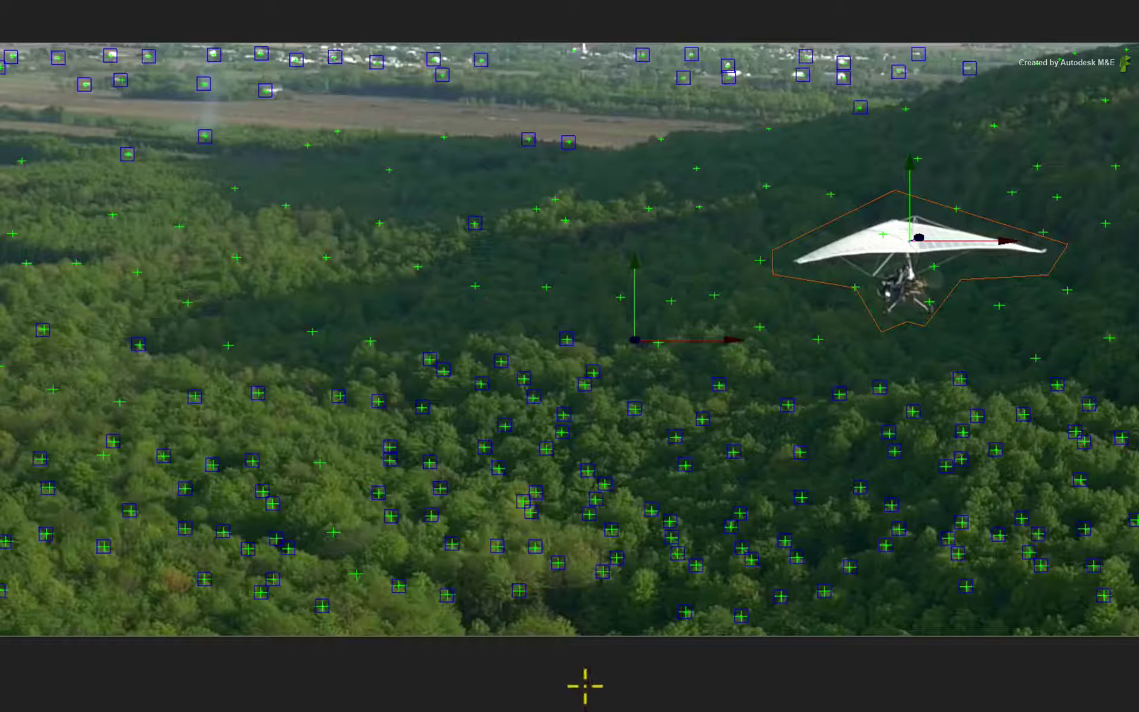
key(h)
key(F7)
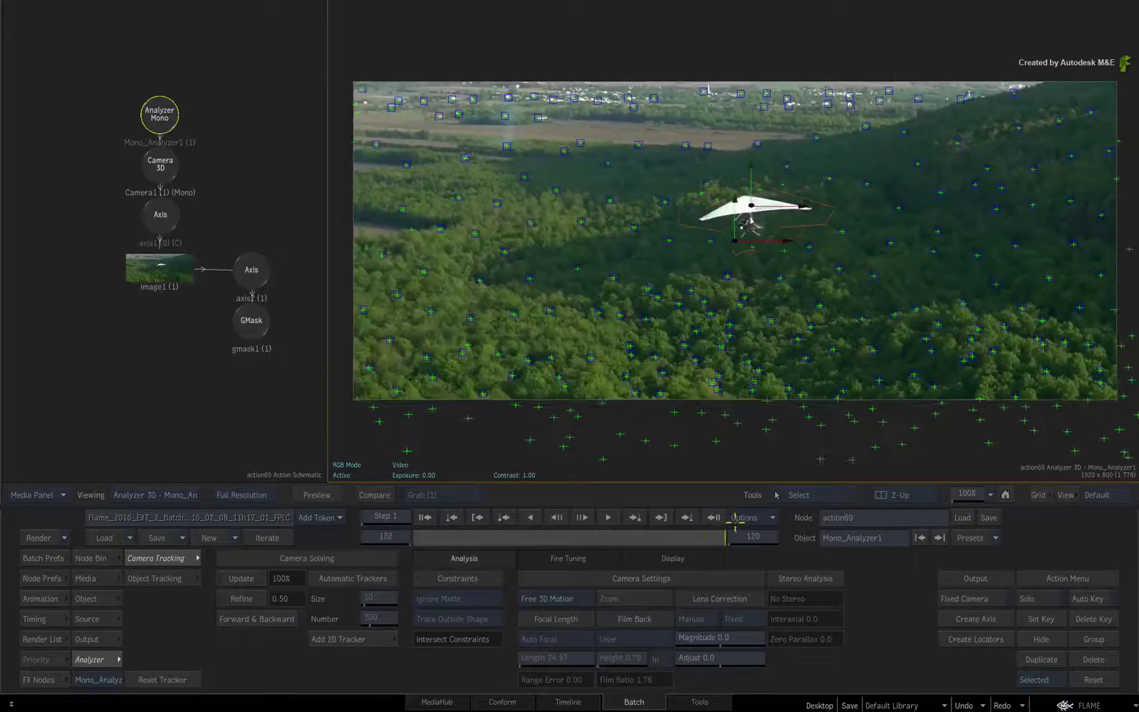
click(424, 517)
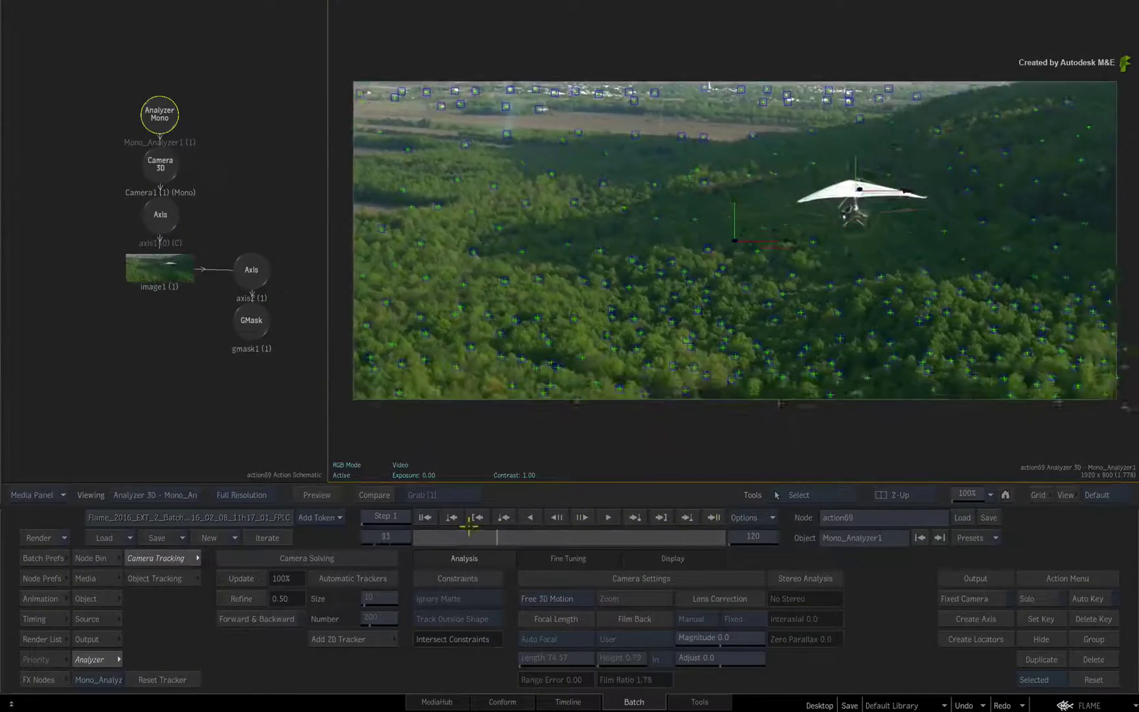
drag(468, 525, 412, 534)
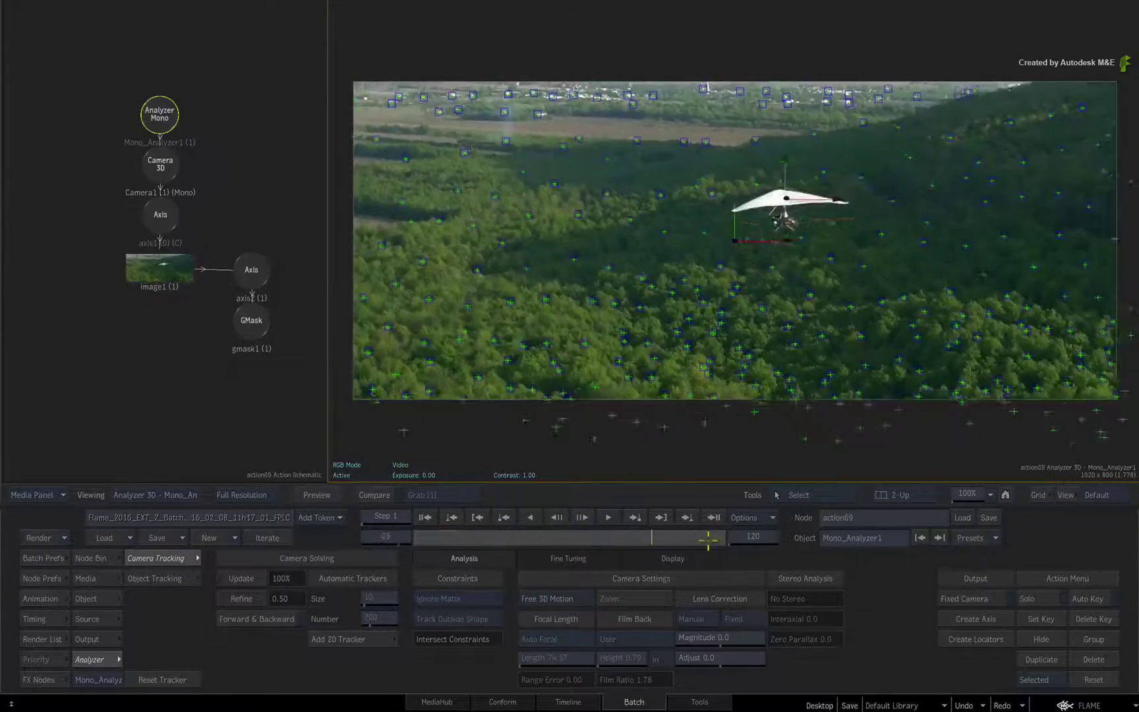
drag(652, 532, 360, 540)
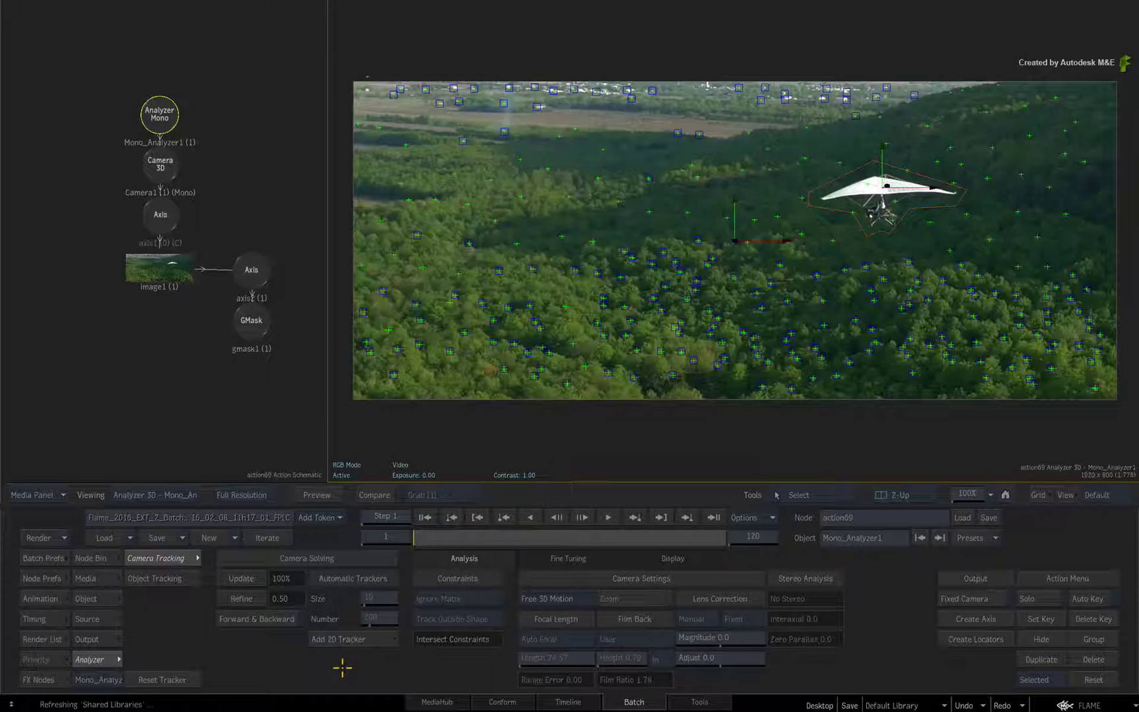